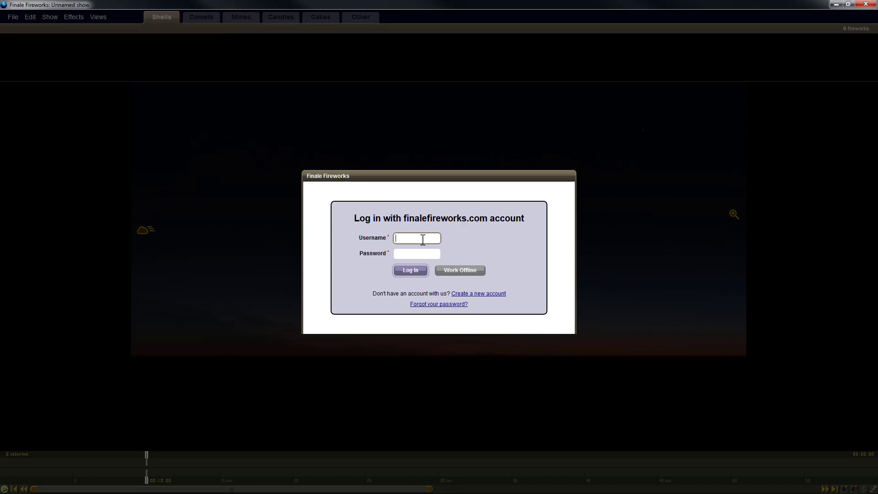
- Log in with the finalefireworks.com account username and password
{"action": "type", "text": "drewfinale"}
{"action": "key", "text": "Tab"}
{"action": "type", "text": "•••••••"}
{"action": "key", "text": "Return"}
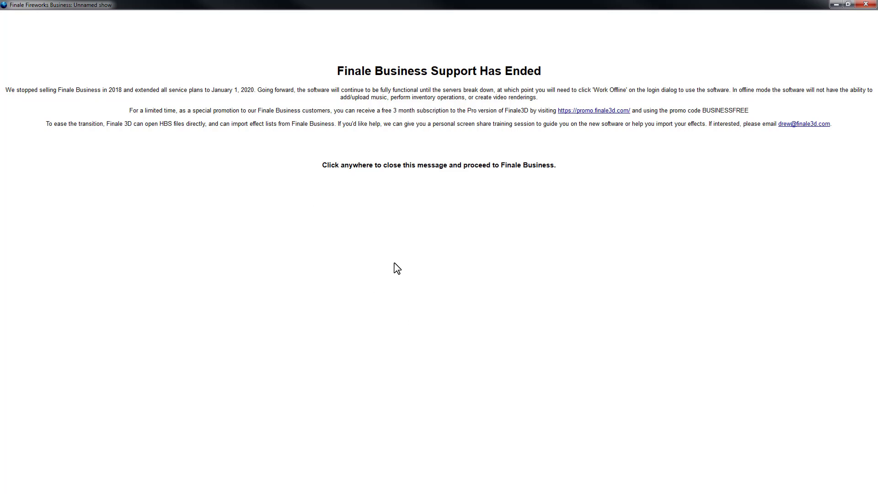
- Dismiss the 'Finale Business Support Has Ended' notice and scroll the empty show timeline
{"action": "left_click", "coordinate": [433, 260]}
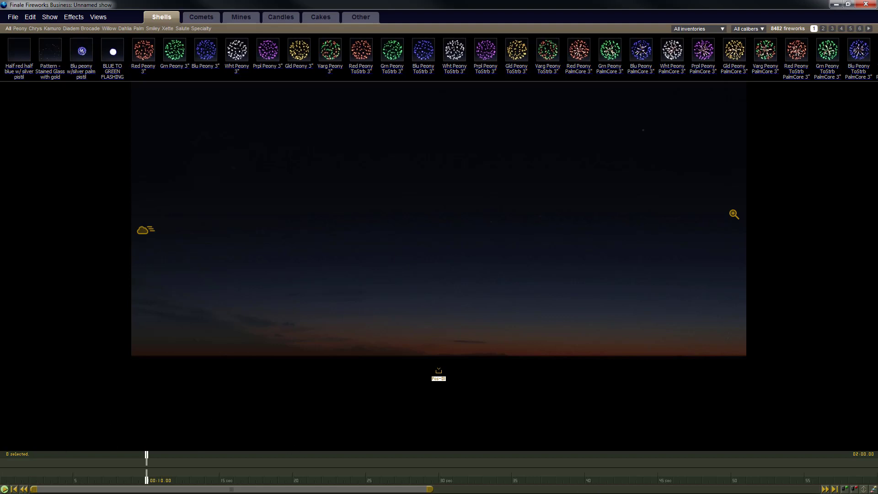
{"action": "left_click_drag", "start_coordinate": [430, 489], "coordinate": [815, 489]}
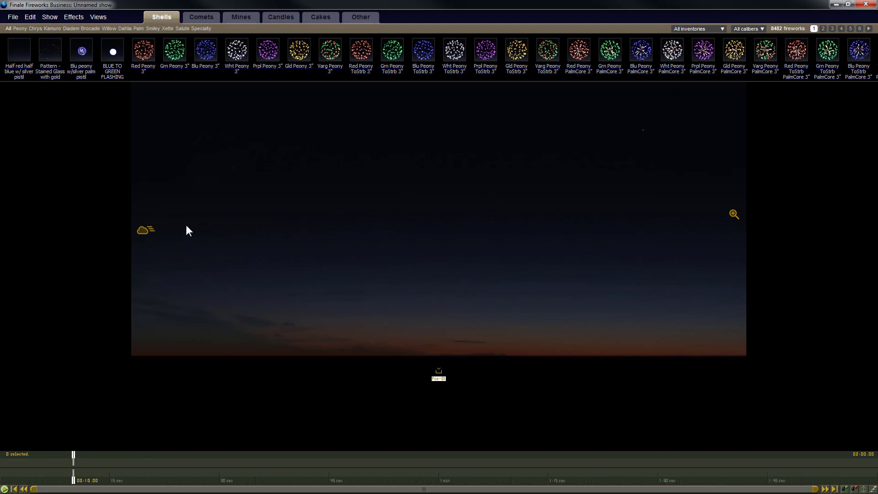
- Change the show duration from 120 to 3600 seconds
{"action": "left_click", "coordinate": [48, 18]}
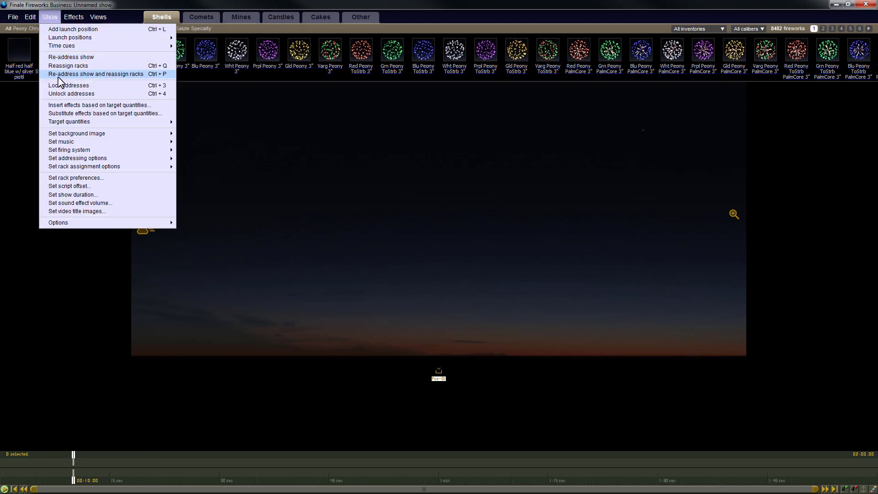
{"action": "left_click", "coordinate": [84, 194]}
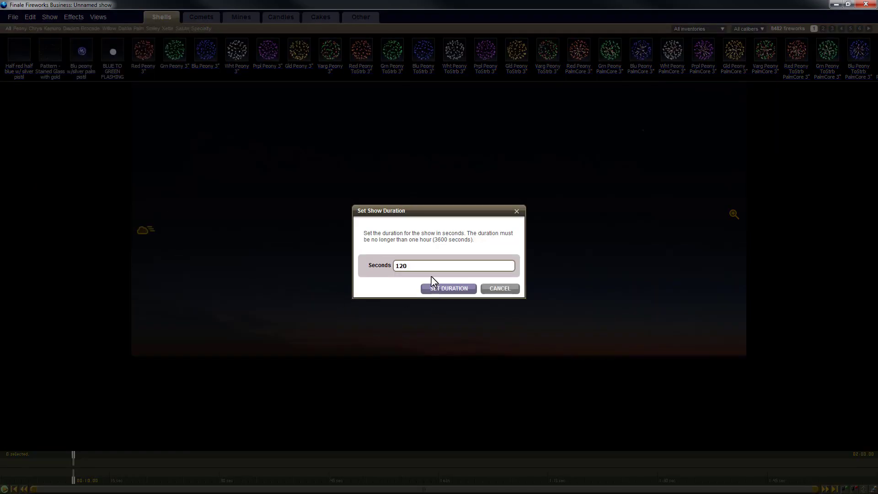
{"action": "left_click_drag", "start_coordinate": [415, 266], "coordinate": [359, 268]}
{"action": "type", "text": "3600"}
{"action": "left_click", "coordinate": [459, 295]}
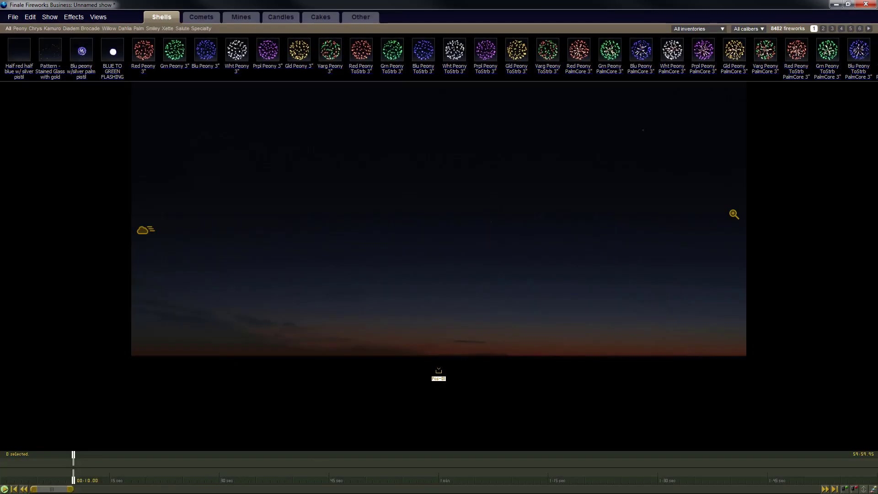
- Zoom the timeline out and enlarge the timeline area
{"action": "left_click_drag", "start_coordinate": [71, 489], "coordinate": [721, 490]}
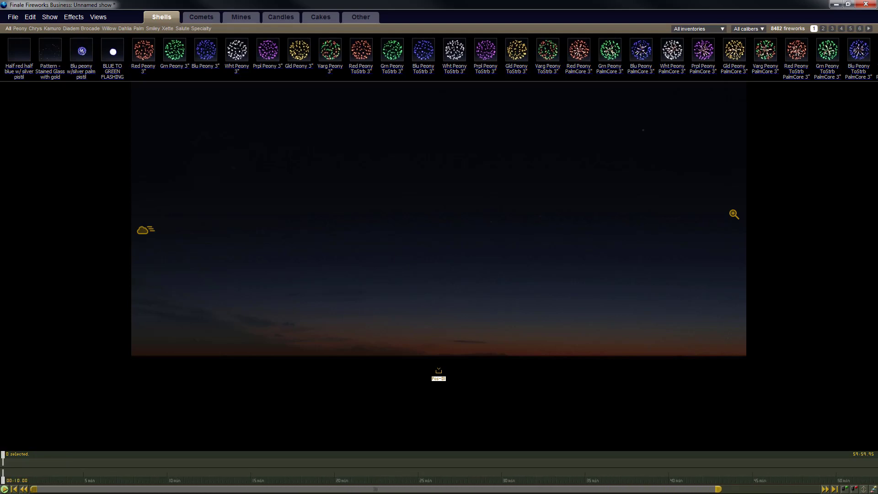
{"action": "left_click", "coordinate": [863, 489]}
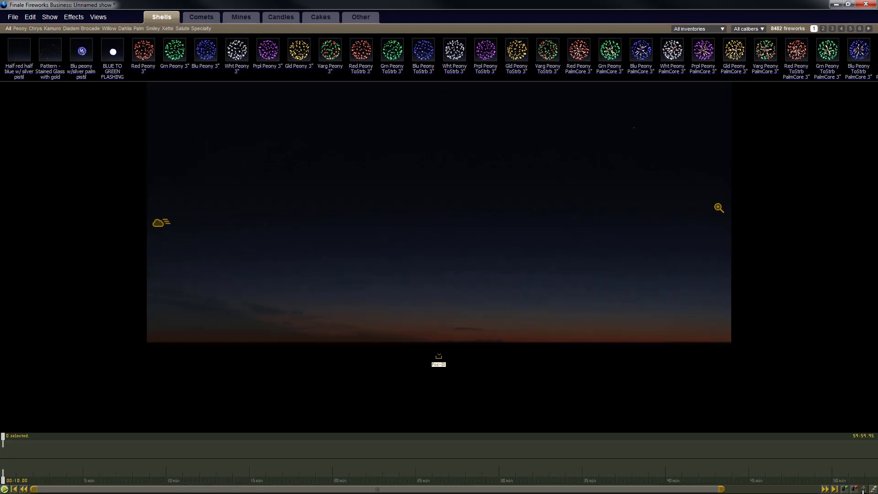
{"action": "left_click", "coordinate": [863, 489]}
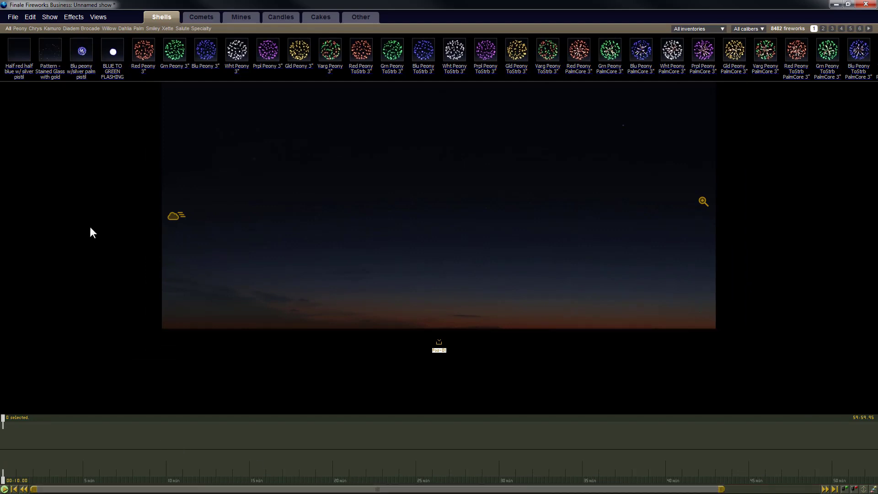
{"action": "left_click", "coordinate": [13, 16]}
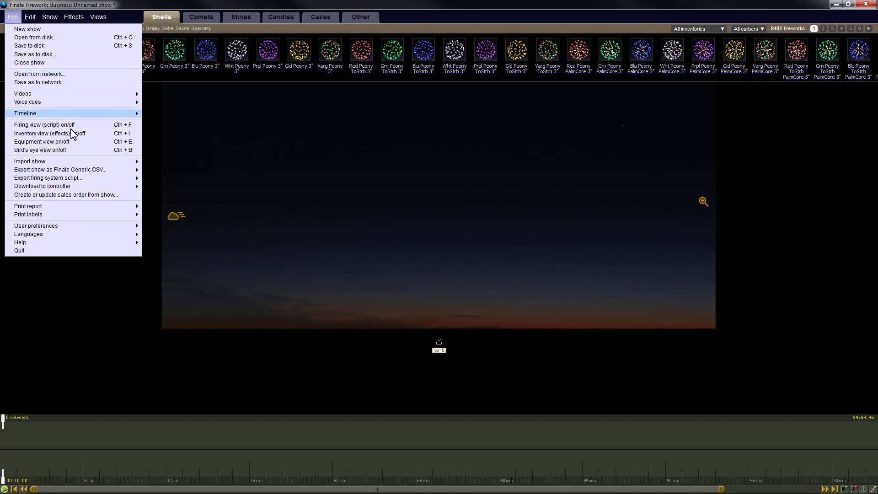
- Turn on the effects inventory view, filter it to My fireworks, and enlarge the list
{"action": "left_click", "coordinate": [96, 136]}
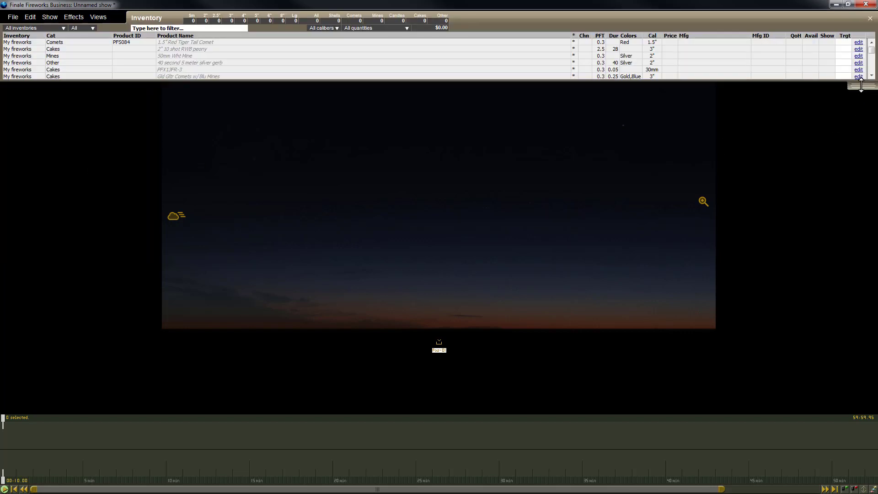
{"action": "left_click_drag", "start_coordinate": [861, 84], "coordinate": [860, 99]}
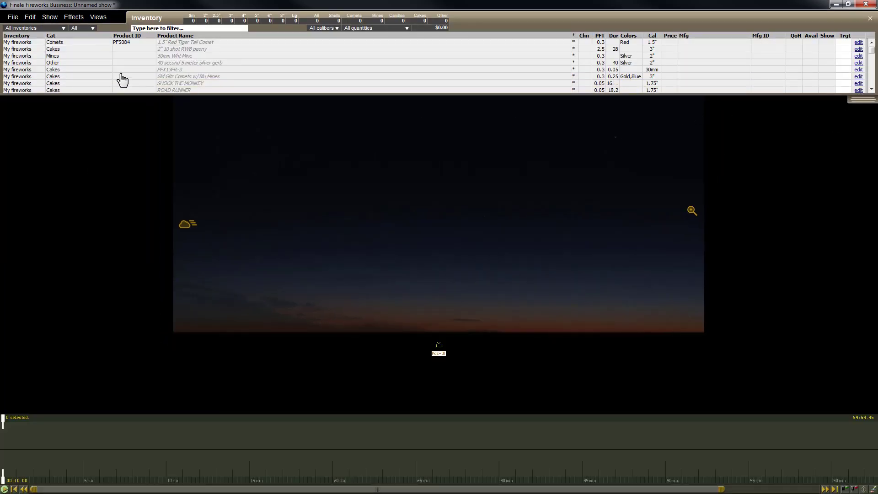
{"action": "left_click", "coordinate": [54, 34]}
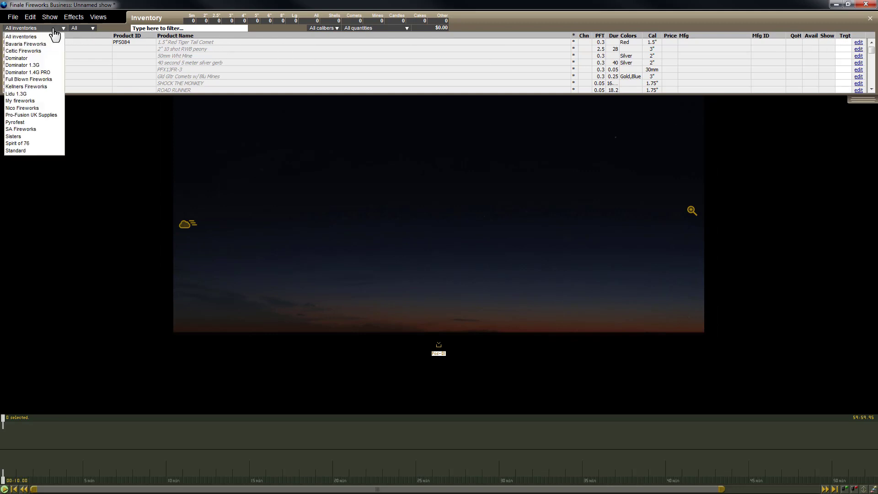
{"action": "left_click", "coordinate": [41, 101]}
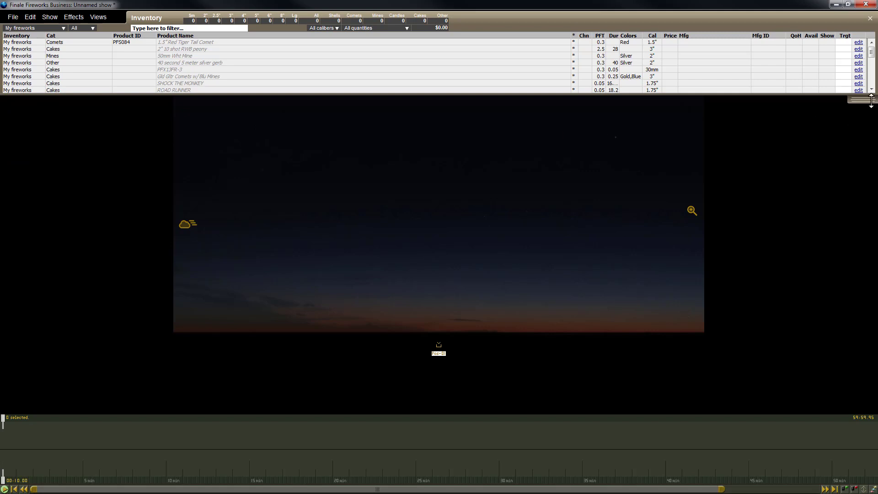
{"action": "left_click_drag", "start_coordinate": [863, 100], "coordinate": [863, 106]}
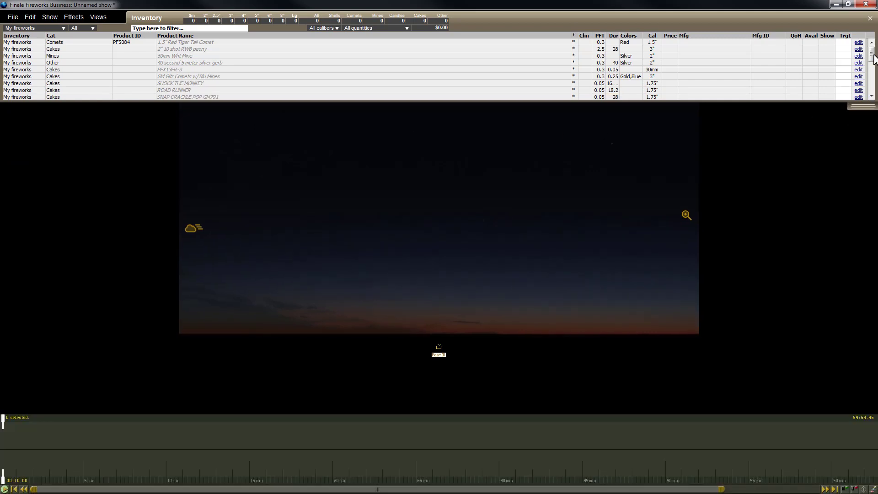
{"action": "mouse_move", "coordinate": [873, 59]}
{"action": "left_mouse_down"}
{"action": "mouse_move", "coordinate": [873, 95]}
{"action": "mouse_move", "coordinate": [873, 54]}
{"action": "left_mouse_up"}
- Add the first My fireworks effects, Red Tiger Tail Comet through SNAP CRACKLE POP GM791, to the show
{"action": "left_click", "coordinate": [828, 42]}
{"action": "left_click", "coordinate": [826, 49]}
{"action": "left_click", "coordinate": [827, 55]}
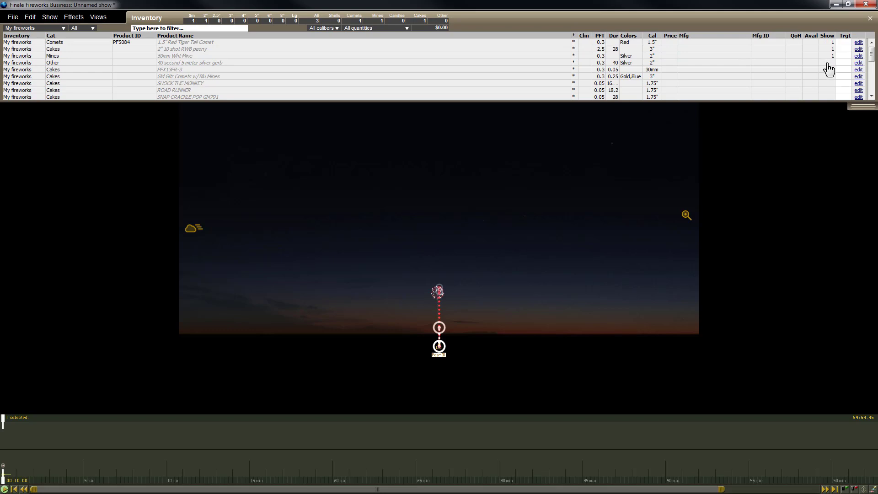
{"action": "left_click", "coordinate": [827, 63]}
{"action": "left_click", "coordinate": [828, 69]}
{"action": "left_click", "coordinate": [827, 76]}
{"action": "left_click", "coordinate": [827, 84]}
{"action": "left_click", "coordinate": [827, 97]}
{"action": "left_click", "coordinate": [828, 97]}
{"action": "left_click", "coordinate": [871, 96]}
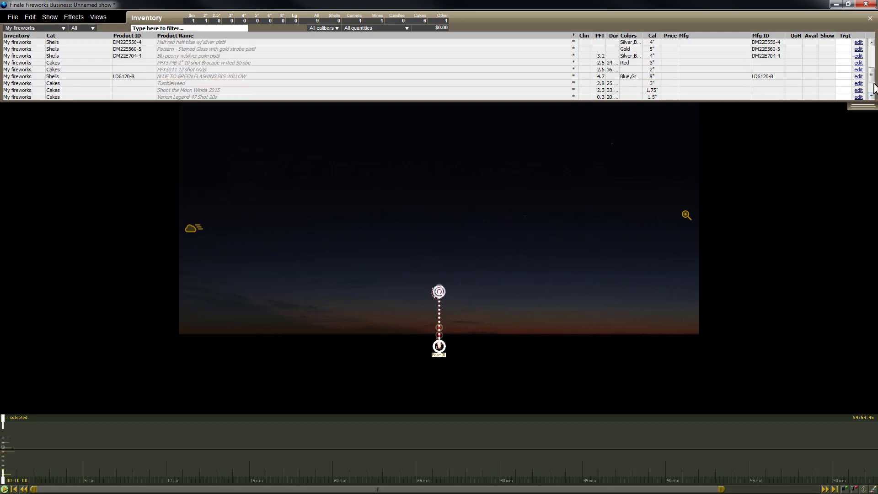
- Add the half red half blue shell through Tumbleweed, including the PFX574B and PFX5011 cakes
{"action": "scroll", "coordinate": [871, 78], "scroll_direction": "up", "scroll_amount": 2}
{"action": "left_click", "coordinate": [829, 56]}
{"action": "left_click", "coordinate": [829, 63]}
{"action": "left_click", "coordinate": [828, 70]}
{"action": "left_click", "coordinate": [829, 76]}
{"action": "left_click", "coordinate": [829, 83]}
{"action": "left_click", "coordinate": [830, 90]}
{"action": "left_click", "coordinate": [829, 97]}
- Add Shoot the Moon, Venom Legend and the SE227A/B/C comet mines, then enlarge the list
{"action": "scroll", "coordinate": [874, 73], "scroll_direction": "down", "scroll_amount": 4}
{"action": "left_click", "coordinate": [829, 77]}
{"action": "left_click", "coordinate": [830, 83]}
{"action": "left_click", "coordinate": [829, 90]}
{"action": "scroll", "coordinate": [874, 90], "scroll_direction": "down", "scroll_amount": 1}
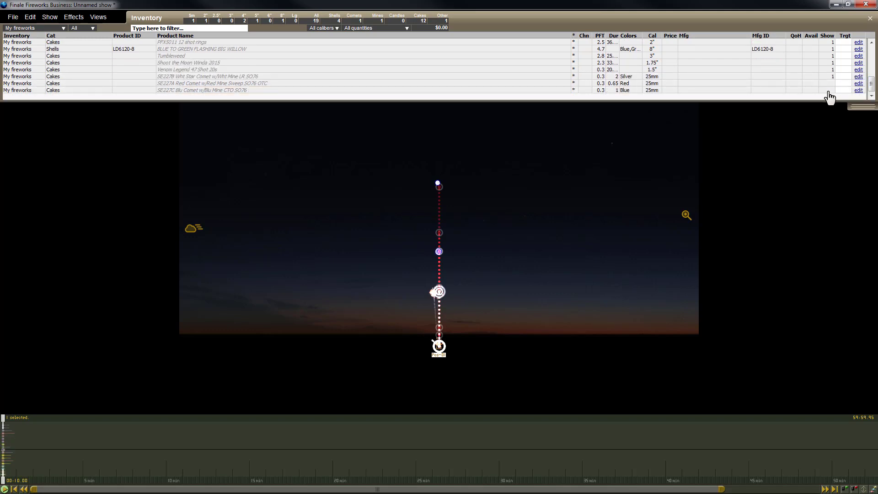
{"action": "left_click", "coordinate": [829, 90]}
{"action": "left_click", "coordinate": [829, 97]}
{"action": "scroll", "coordinate": [874, 93], "scroll_direction": "down", "scroll_amount": 1}
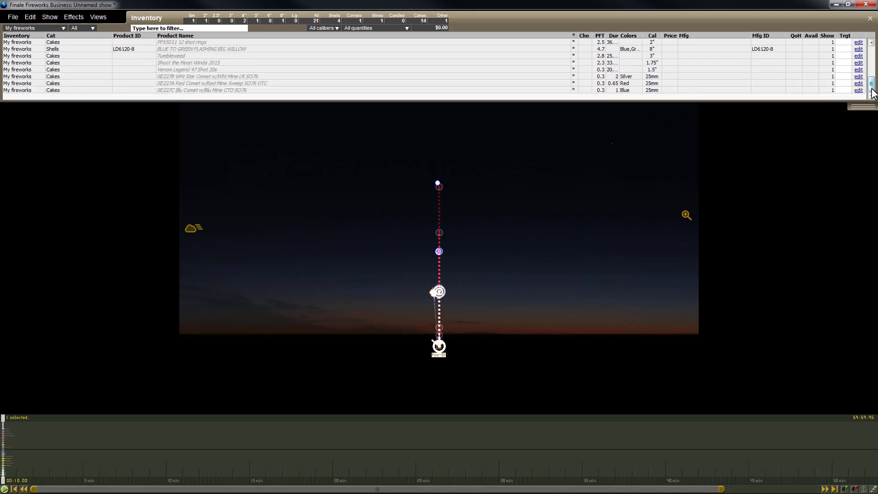
{"action": "scroll", "coordinate": [872, 78], "scroll_direction": "up", "scroll_amount": 12}
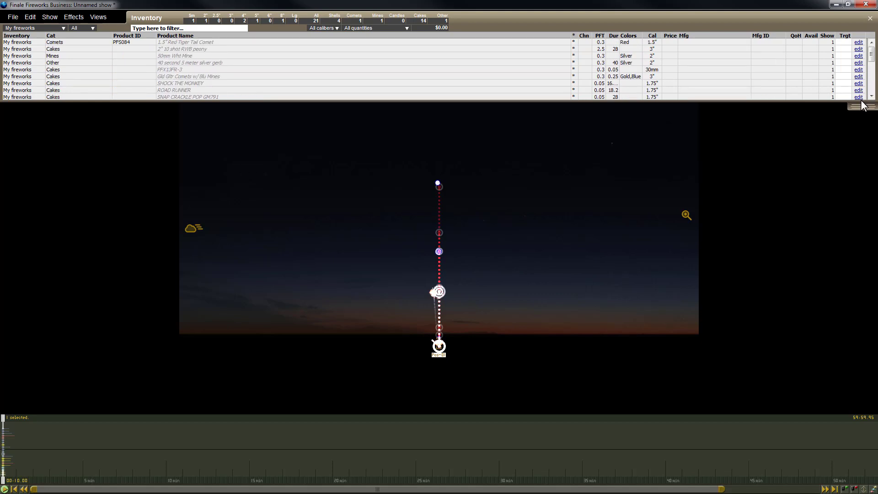
{"action": "left_click_drag", "start_coordinate": [862, 106], "coordinate": [863, 129]}
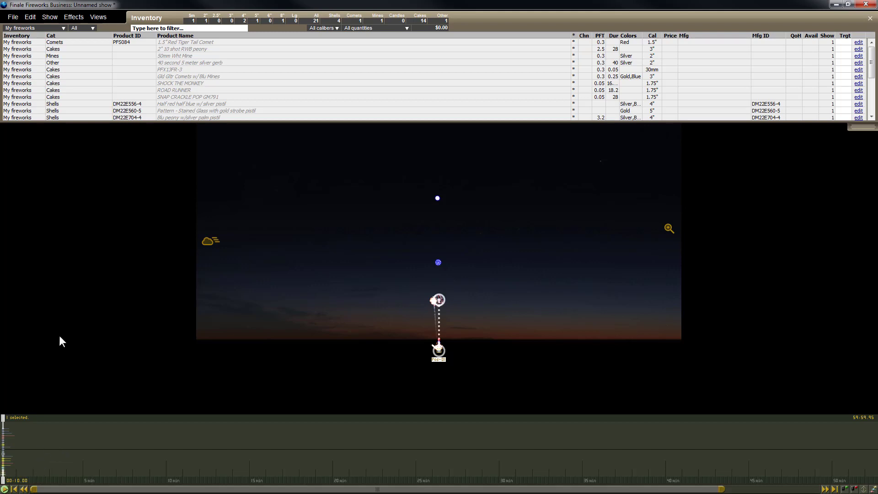
- Select all 21 show effects and open the Spread out evenly dialog
{"action": "left_click", "coordinate": [29, 17]}
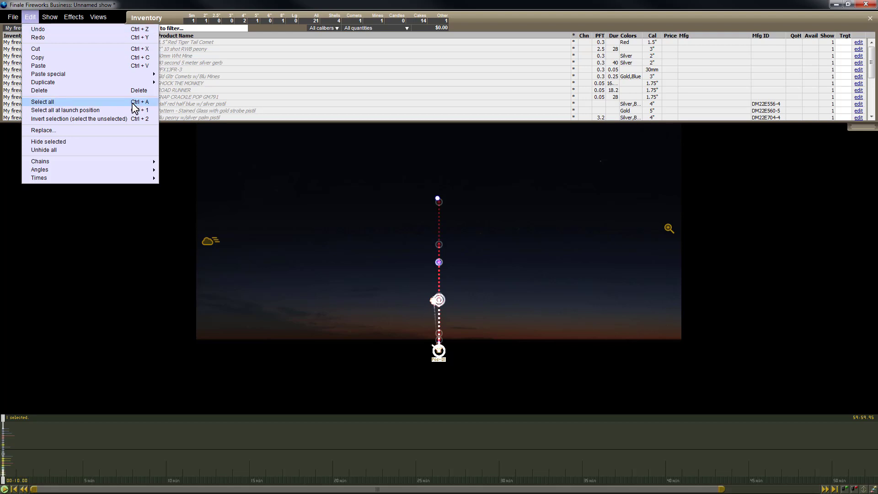
{"action": "left_click", "coordinate": [106, 106]}
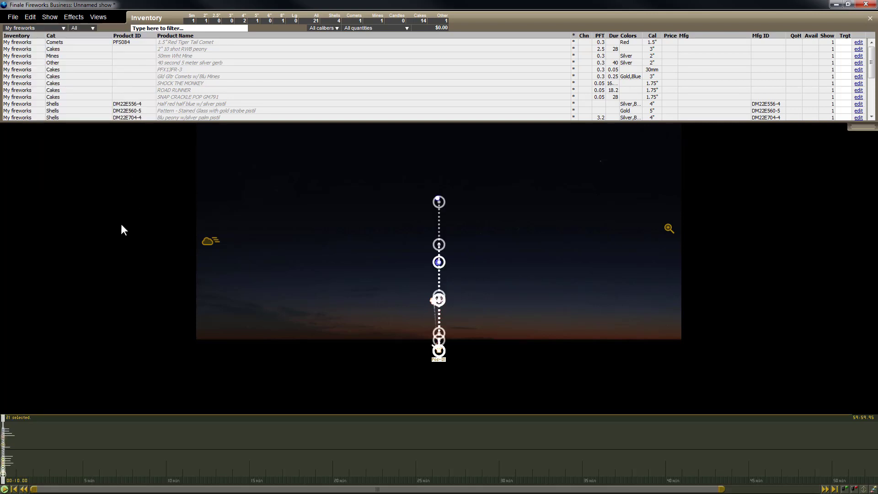
{"action": "left_click", "coordinate": [30, 17]}
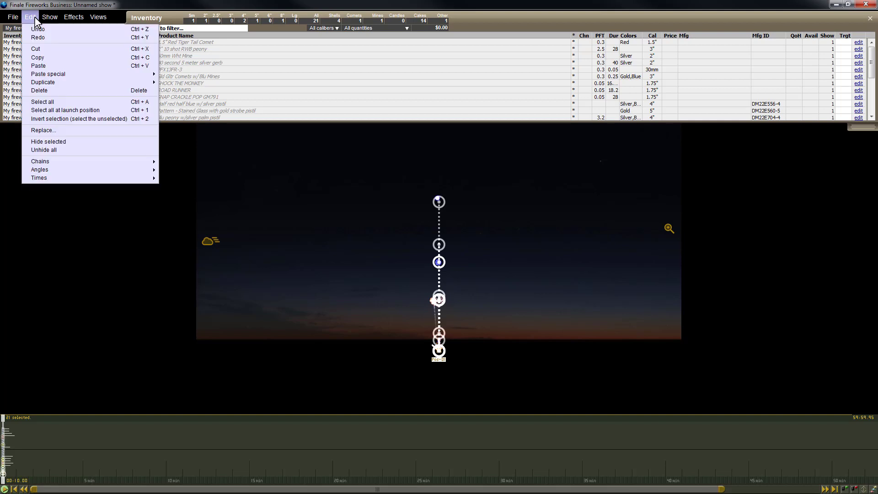
{"action": "mouse_move", "coordinate": [80, 179]}
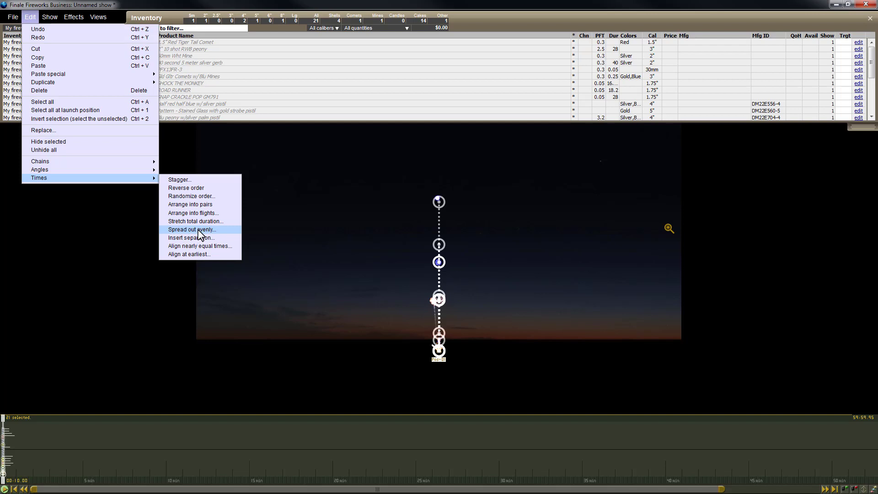
{"action": "left_click", "coordinate": [200, 230]}
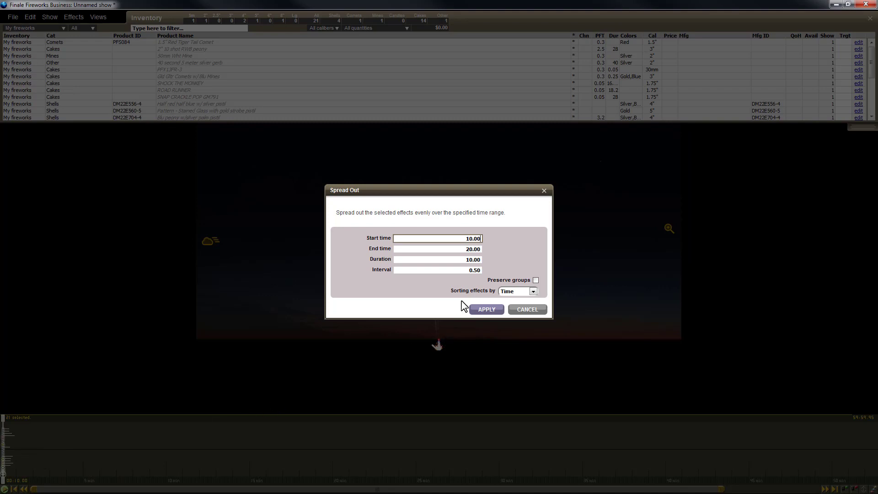
- Enter 40 as the Spread Out interval, extending the range to 810.00
{"action": "left_click", "coordinate": [464, 271]}
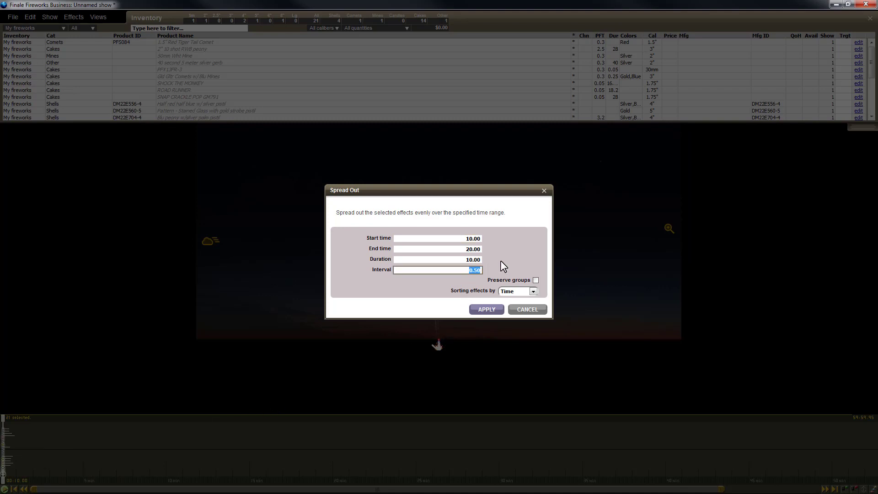
{"action": "type", "text": "40"}
- Apply the 40-second spread and zoom the timeline to review the placed effects
{"action": "left_click", "coordinate": [486, 310]}
{"action": "left_click", "coordinate": [179, 432]}
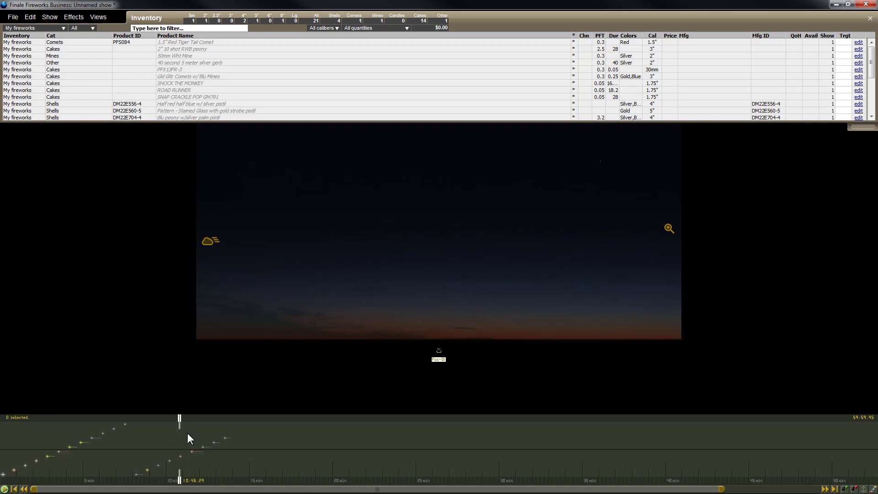
{"action": "left_click_drag", "start_coordinate": [180, 425], "coordinate": [129, 420]}
{"action": "left_click_drag", "start_coordinate": [724, 490], "coordinate": [510, 490]}
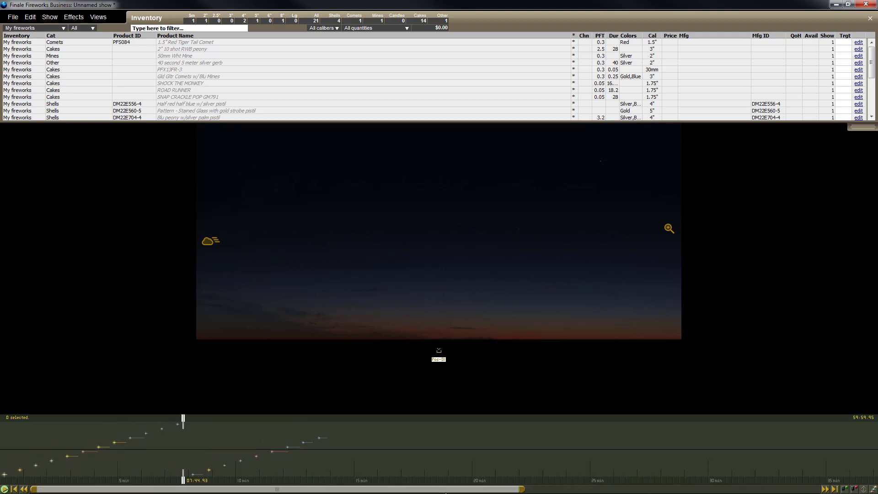
{"action": "left_click", "coordinate": [96, 437]}
{"action": "left_click_drag", "start_coordinate": [521, 489], "coordinate": [198, 490]}
{"action": "left_click_drag", "start_coordinate": [135, 453], "coordinate": [143, 454]}
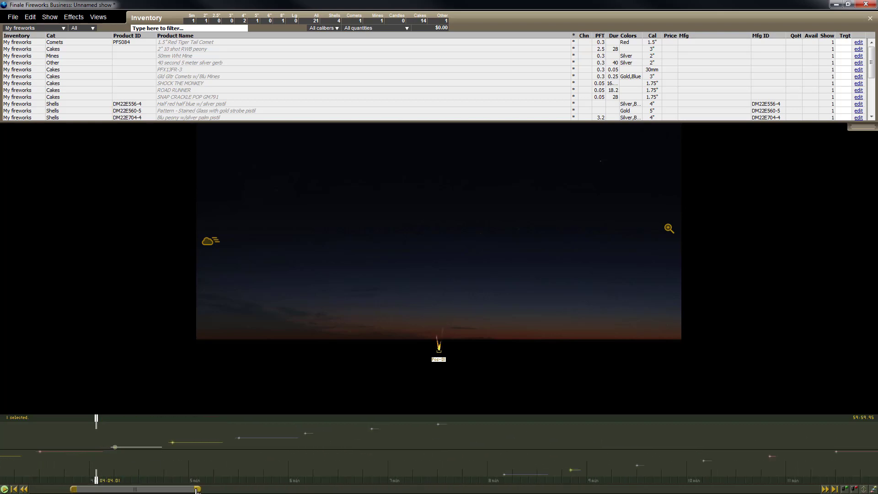
{"action": "left_click_drag", "start_coordinate": [197, 491], "coordinate": [470, 491]}
{"action": "left_click", "coordinate": [301, 440]}
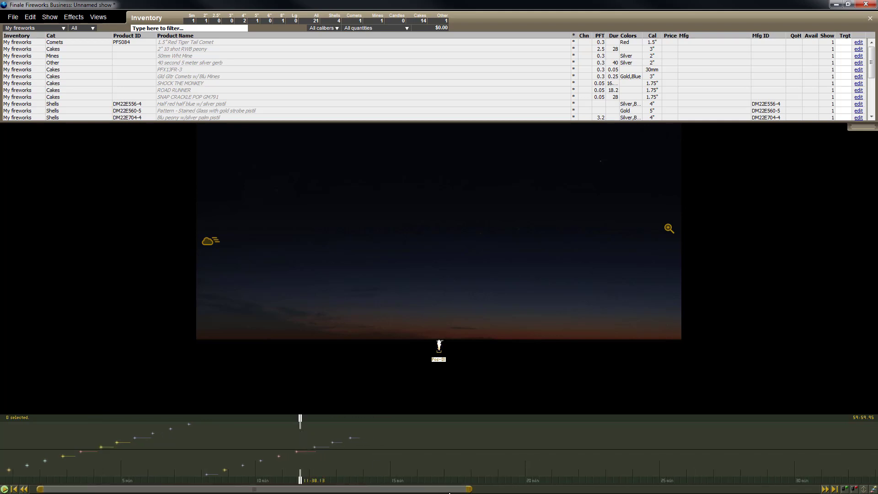
{"action": "left_click_drag", "start_coordinate": [469, 490], "coordinate": [392, 489]}
- Move the 40 second 5 meter silver gerb earlier so it no longer overlaps
{"action": "scroll", "coordinate": [304, 476], "scroll_direction": "up", "scroll_amount": 3}
{"action": "left_click", "coordinate": [323, 452]}
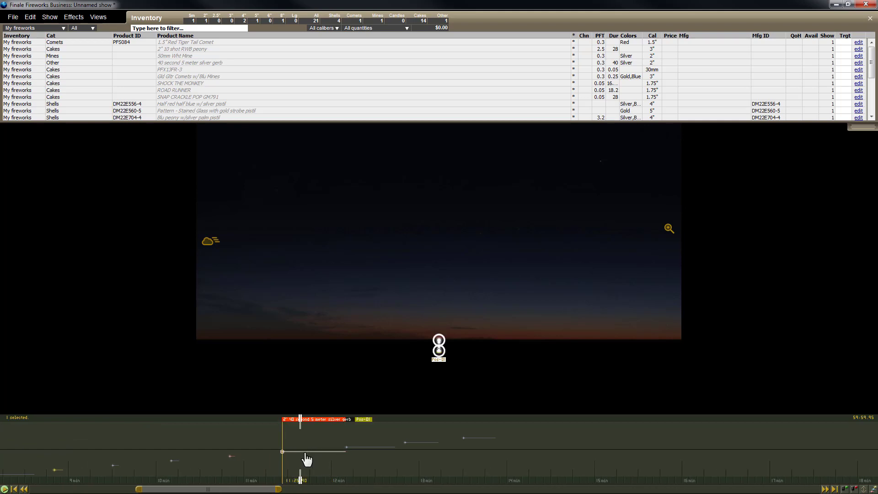
{"action": "left_click_drag", "start_coordinate": [305, 458], "coordinate": [288, 459]}
{"action": "left_click_drag", "start_coordinate": [279, 489], "coordinate": [577, 490]}
{"action": "left_click", "coordinate": [314, 462]}
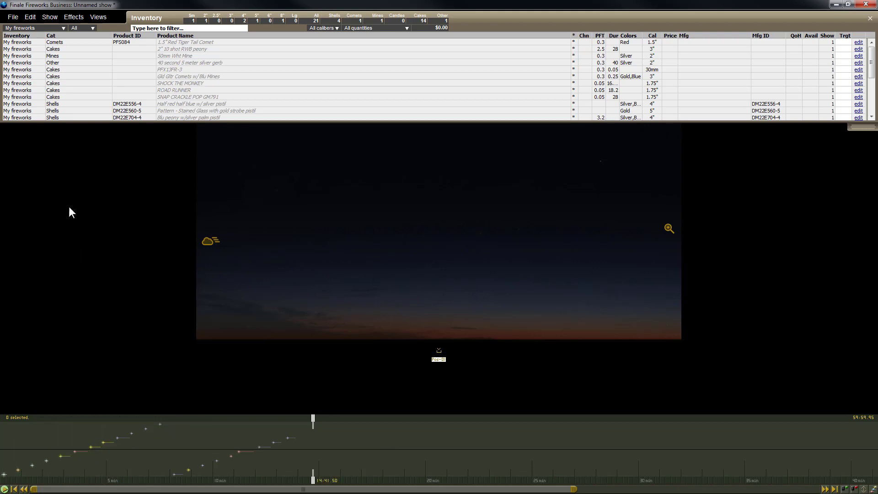
- Save the show to disk as Noah's Ark 2.hbs next to Noah's Ark.hbs
{"action": "left_click", "coordinate": [10, 17]}
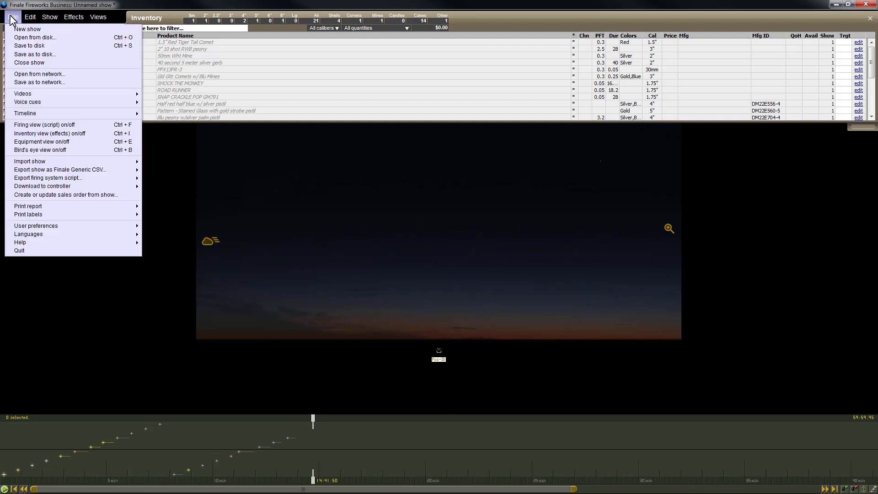
{"action": "left_click", "coordinate": [24, 46]}
{"action": "left_click", "coordinate": [127, 102]}
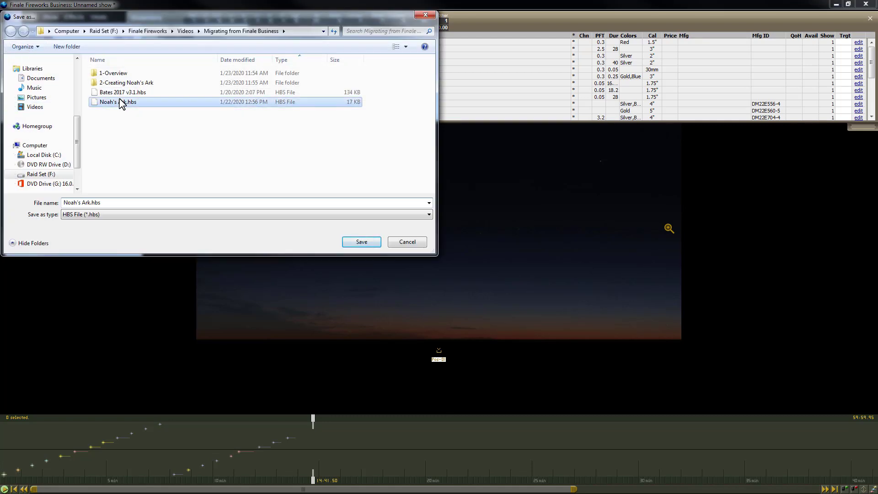
{"action": "left_click", "coordinate": [124, 205]}
{"action": "key", "text": "End"}
{"action": "key", "text": "BackSpace"}
{"action": "key", "text": "BackSpace"}
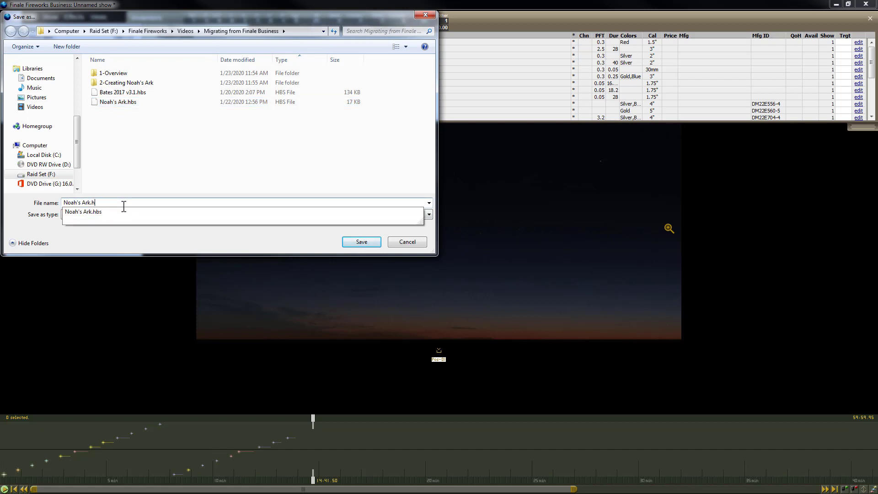
{"action": "type", "text": "2"}
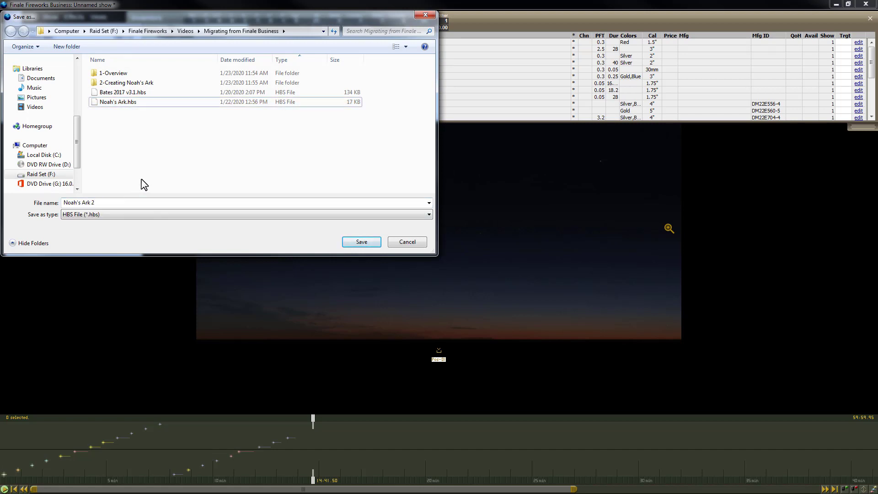
{"action": "left_click", "coordinate": [366, 241]}
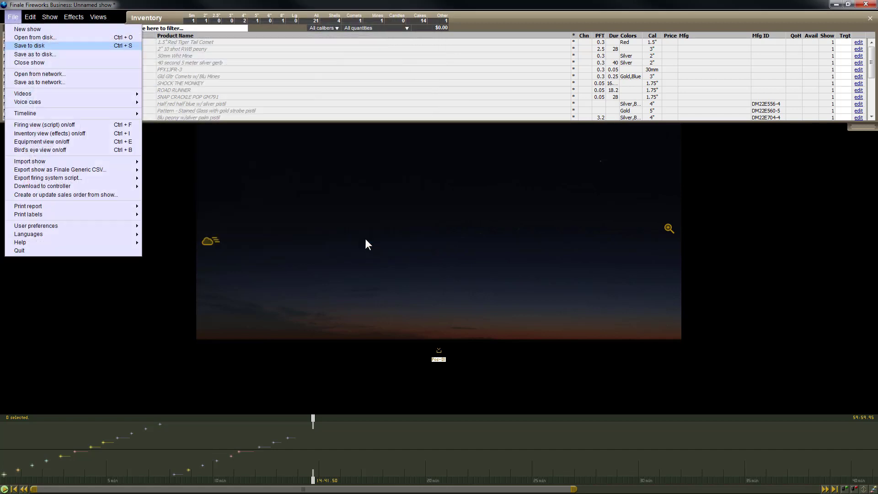